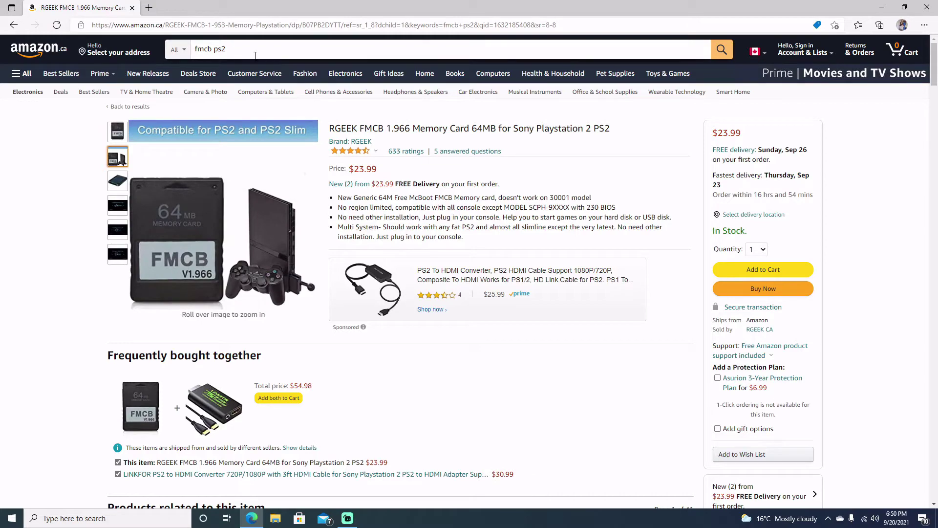
# - Return to the "fmcb ps2" search results, browse the memory cards and reopen the RGEEK FMCB 1.966 64MB listing
pyautogui.click(13, 24)
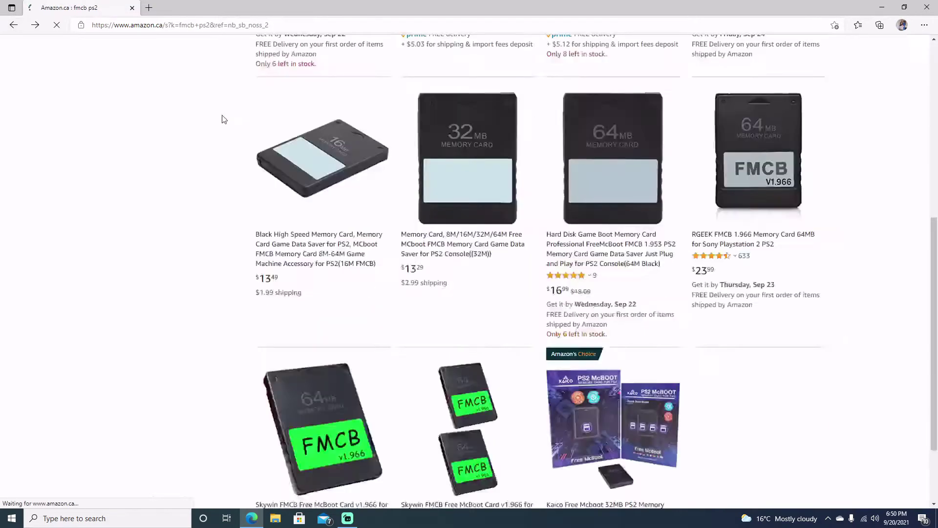
pyautogui.scroll(-15, 439, 218)
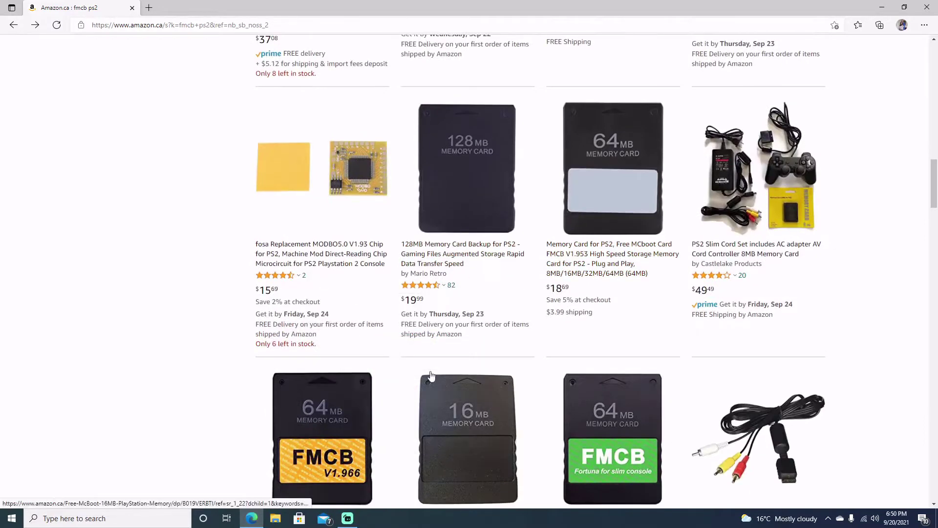
pyautogui.scroll(-2, 575, 167)
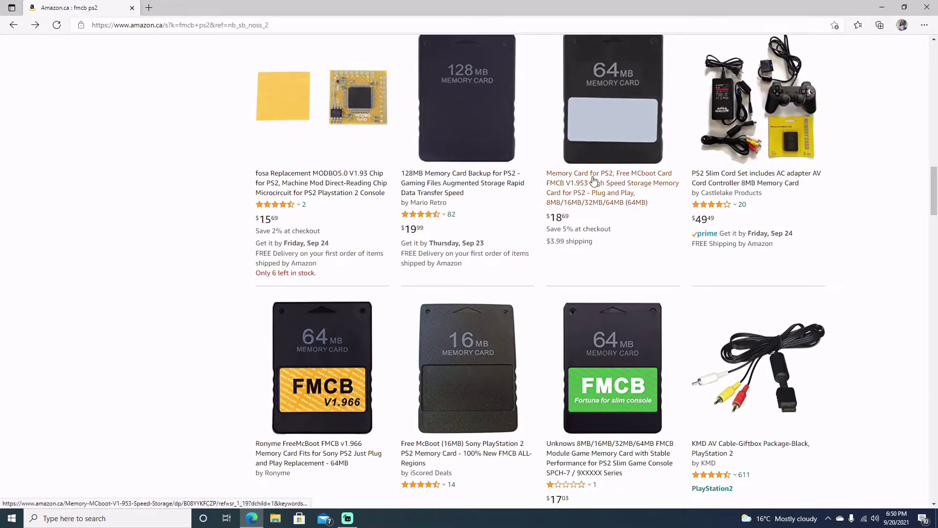
pyautogui.scroll(-3, 574, 174)
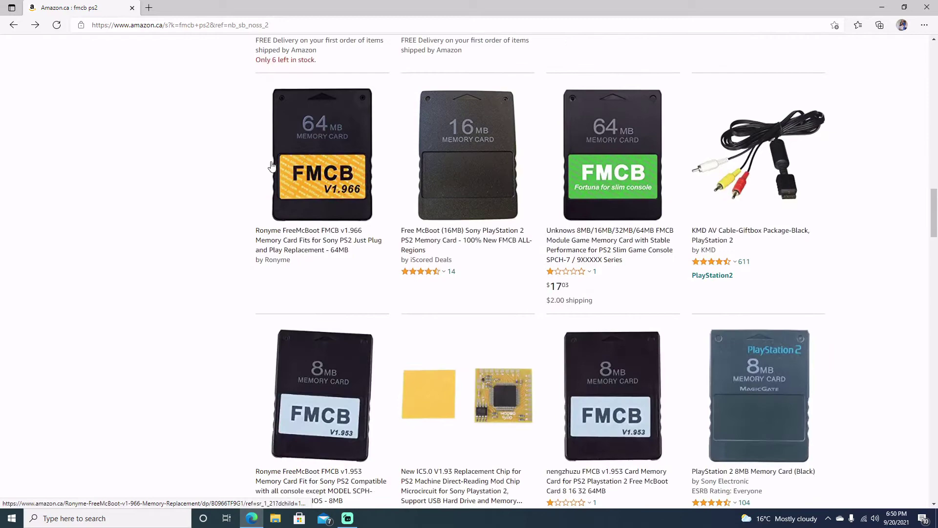
pyautogui.scroll(15, 721, 98)
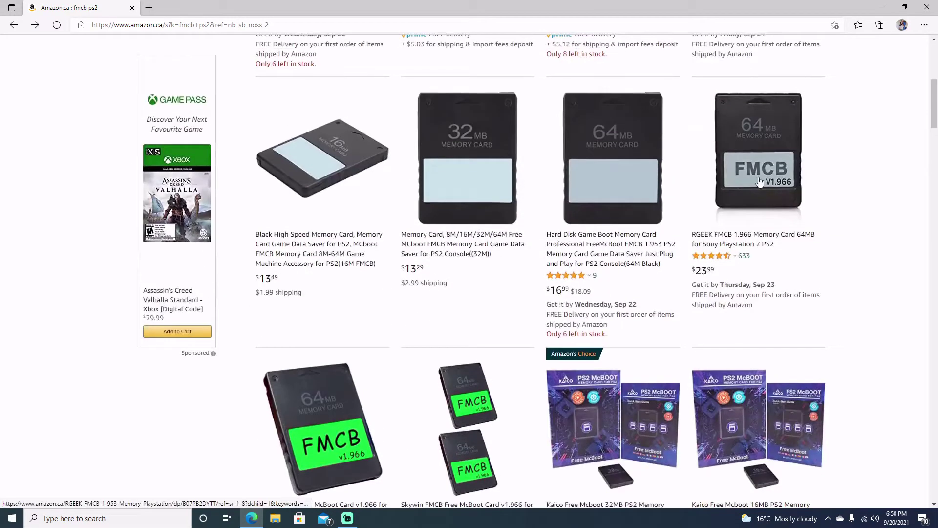
pyautogui.click(760, 183)
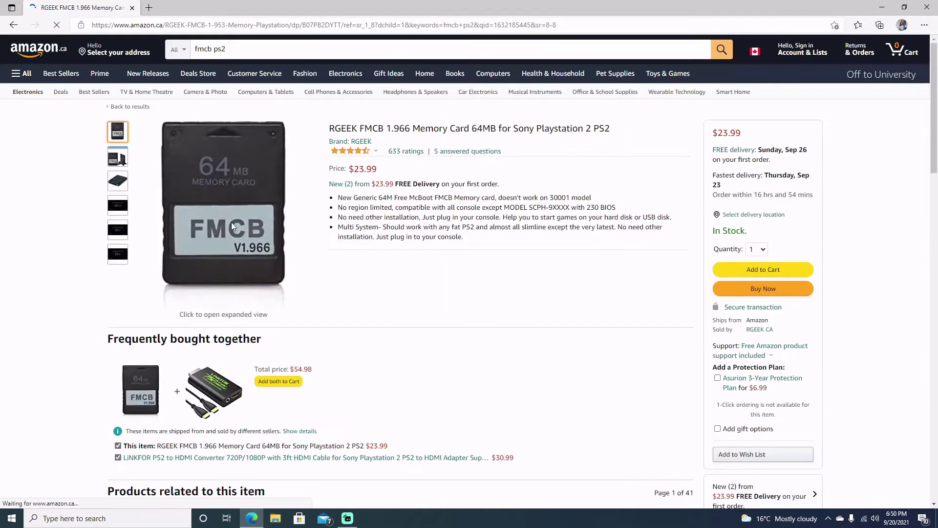
# - Examine the PS2 model compatibility table in the product description for FMCB, OPL-HDD, OPL-USB and HDLoader support
pyautogui.scroll(-20, 464, 235)
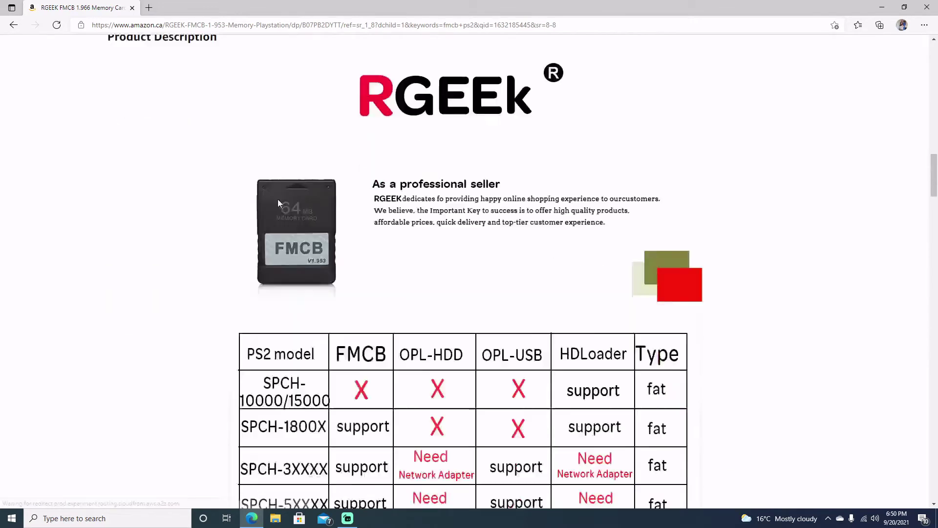
pyautogui.scroll(2, 308, 202)
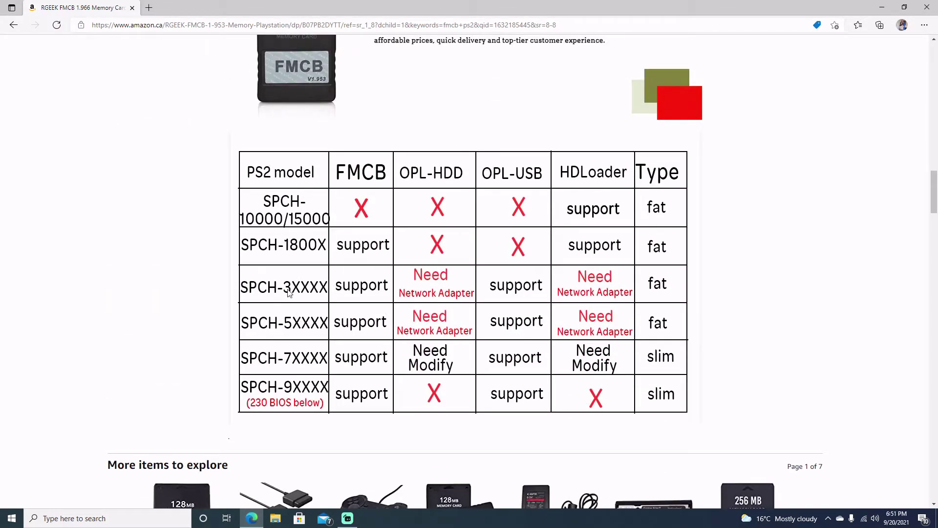
pyautogui.moveTo(291, 294); pyautogui.dragTo(355, 289)
pyautogui.scroll(-3, 604, 334)
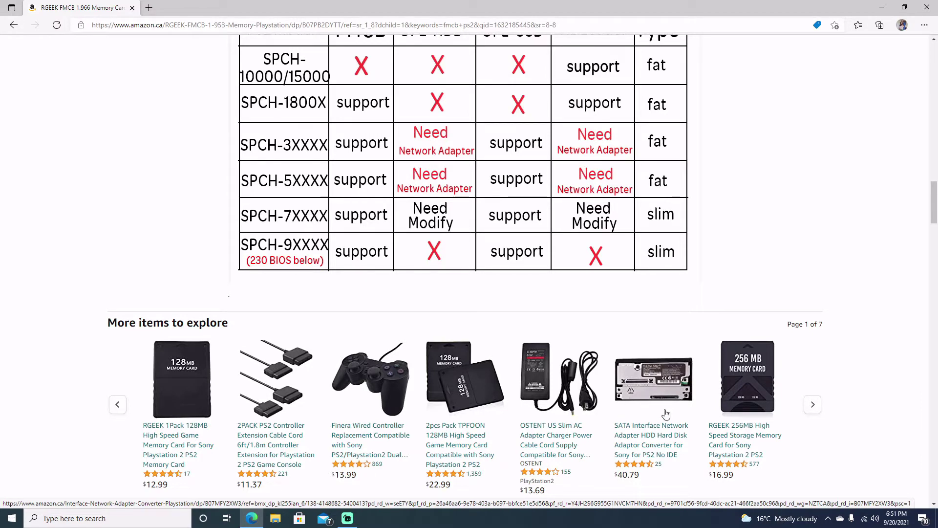
pyautogui.scroll(3, 650, 422)
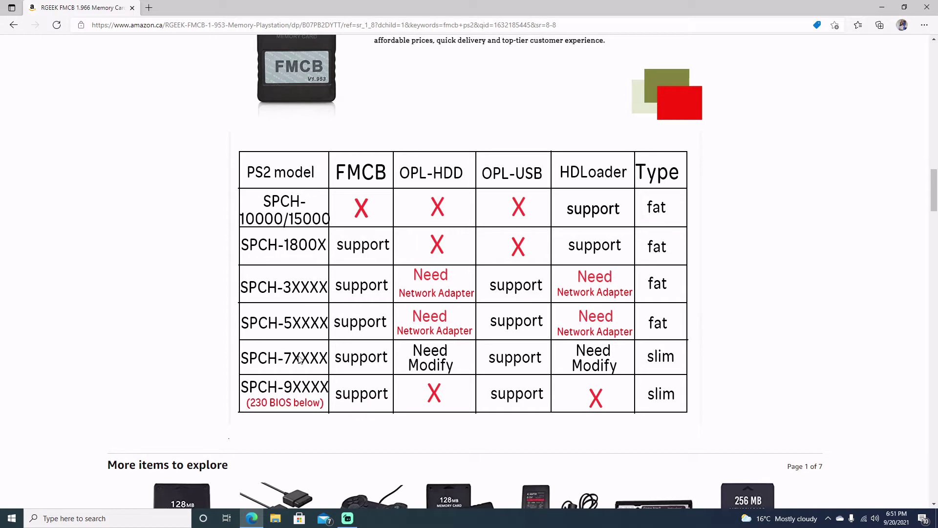
pyautogui.scroll(4, 313, 303)
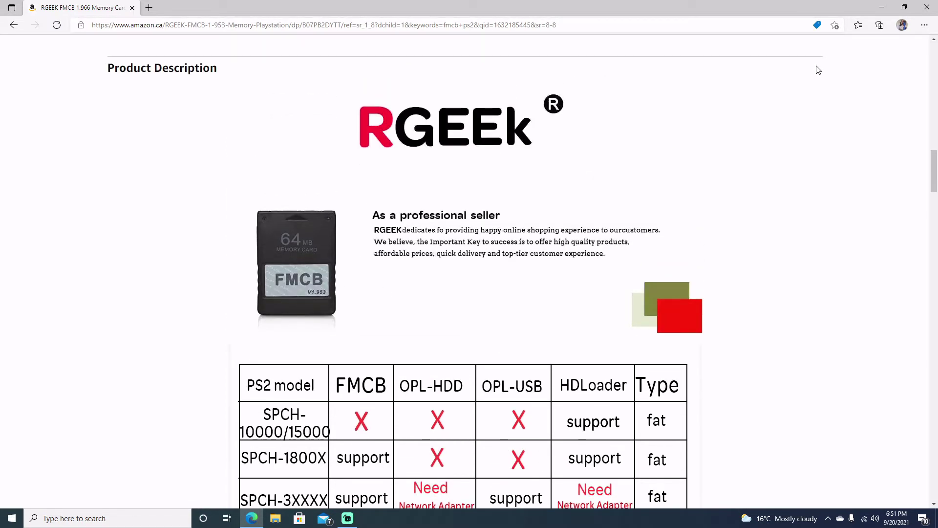
# - Go to the desktop and point out the Tony Hawk's Pro Skater 4 and True Crime - Streets of LA disc images
pyautogui.click(881, 8)
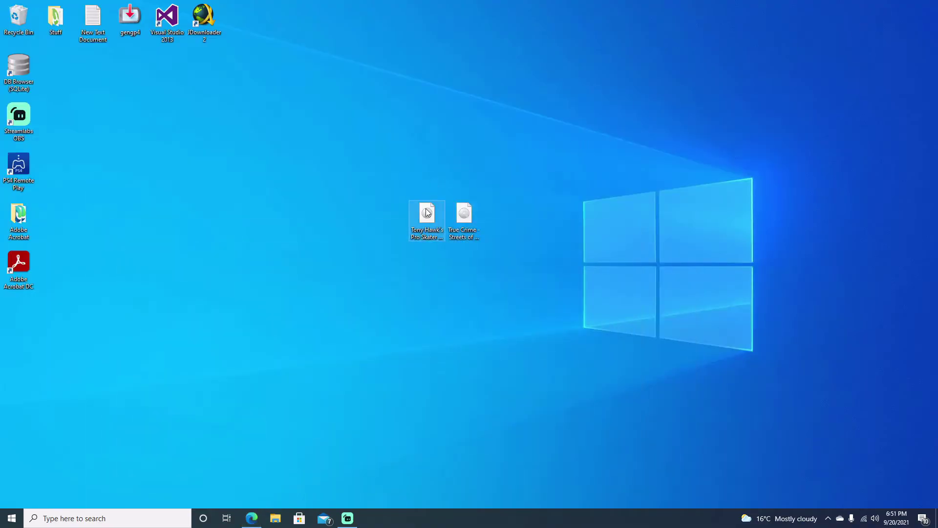
pyautogui.click(426, 209)
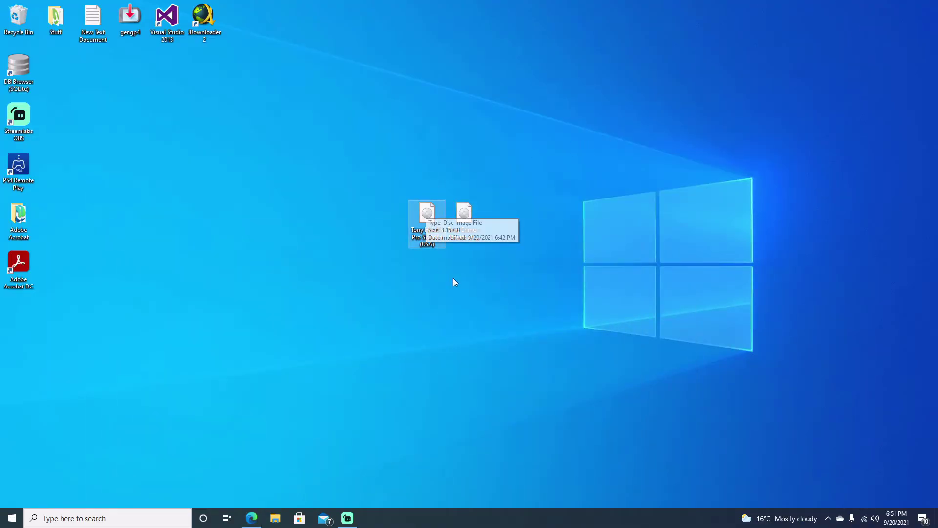
pyautogui.click(452, 225)
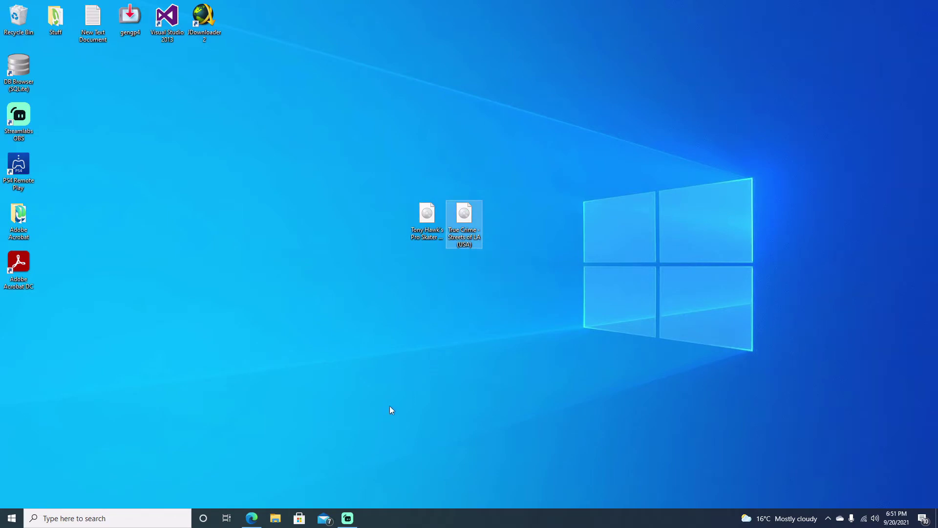
pyautogui.moveTo(551, 205); pyautogui.dragTo(402, 258)
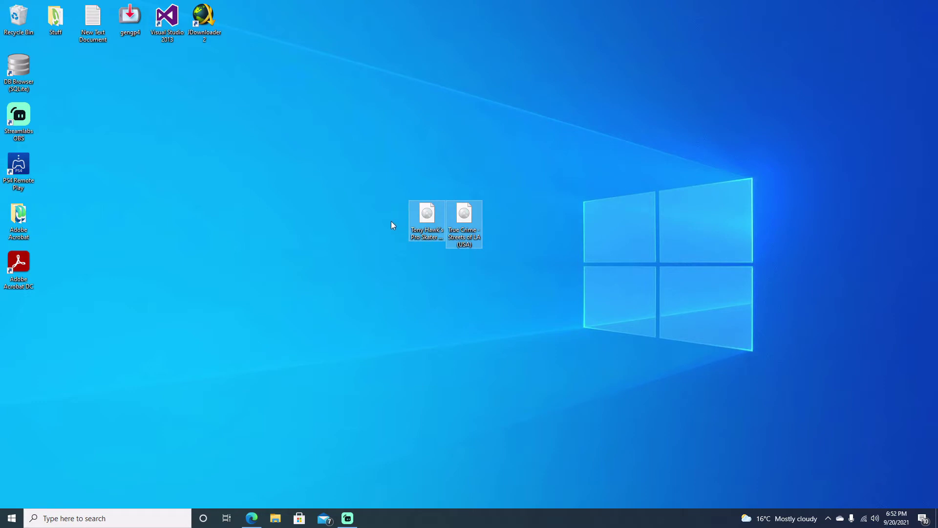
# - Return to the web browser and search Google for "ps2 iso" in a new tab
pyautogui.click(251, 517)
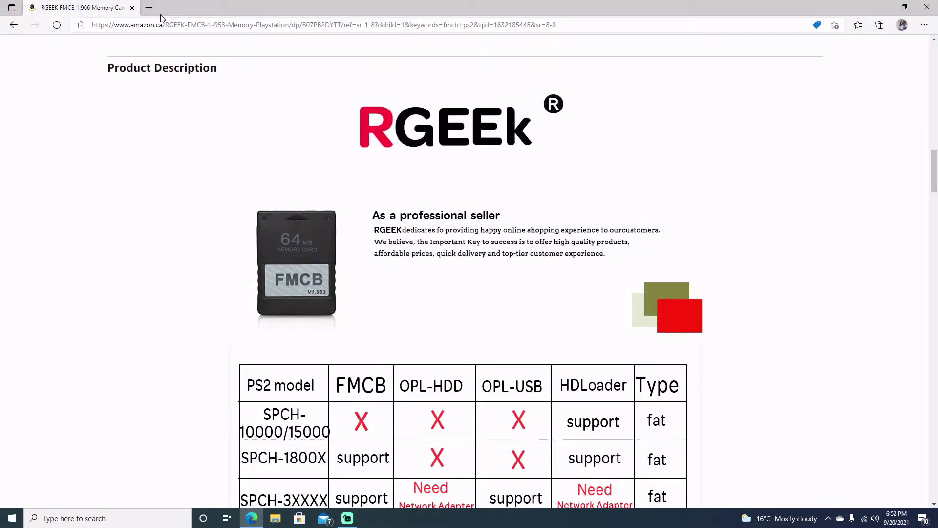
pyautogui.click(156, 9)
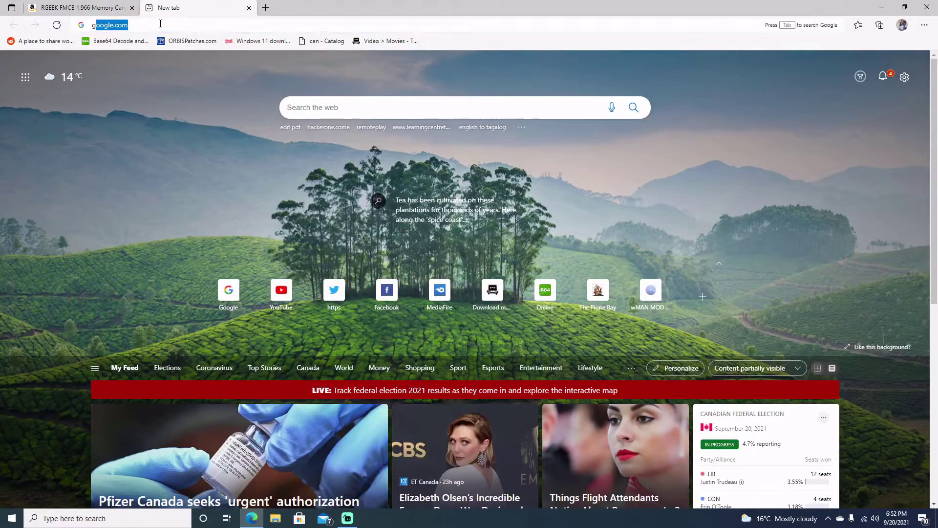
pyautogui.write('goo')
pyautogui.press('Return')
pyautogui.write('ps2 iso')
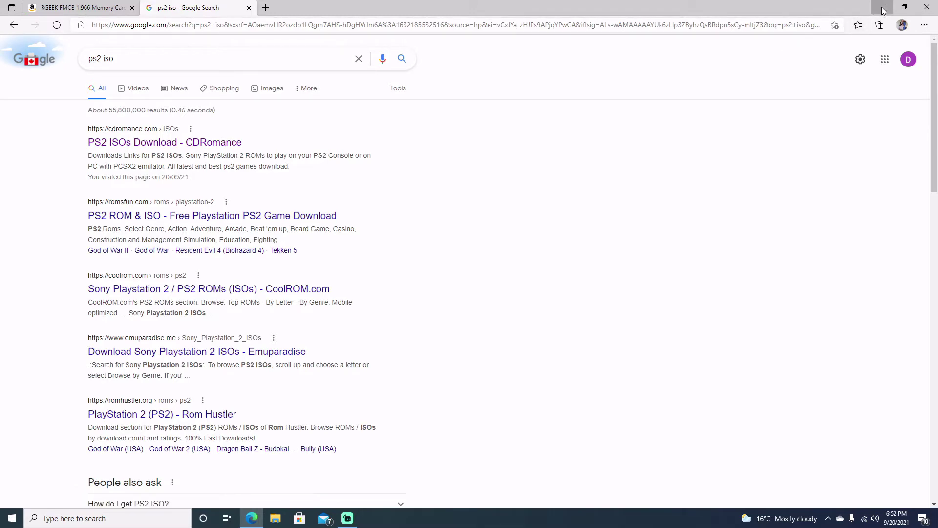
# - Leave the browser and open the DVD folder on USB Drive (E:) in File Explorer
pyautogui.click(882, 8)
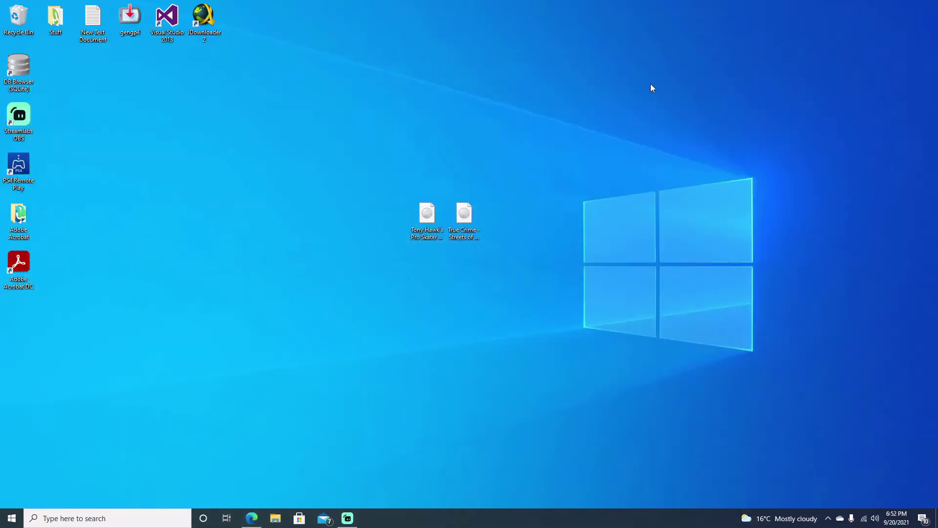
pyautogui.click(277, 518)
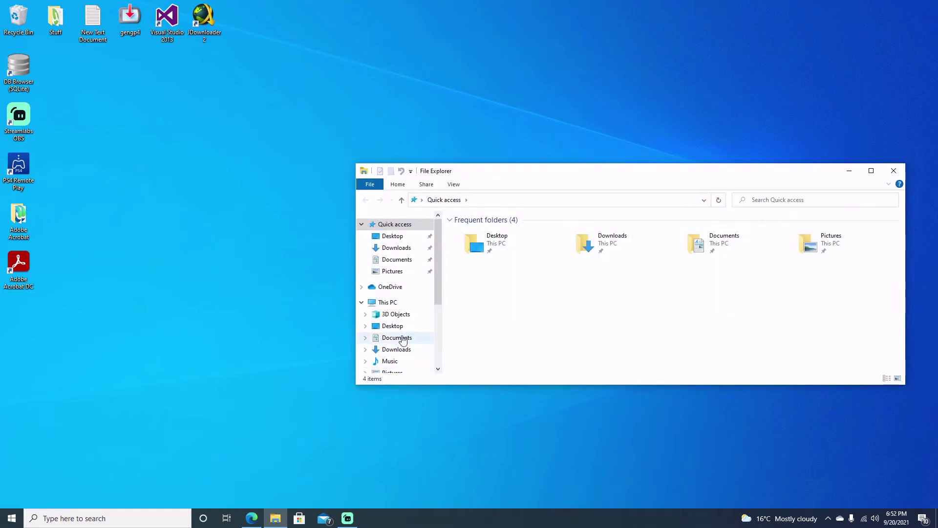
pyautogui.scroll(-3, 402, 341)
pyautogui.click(400, 364)
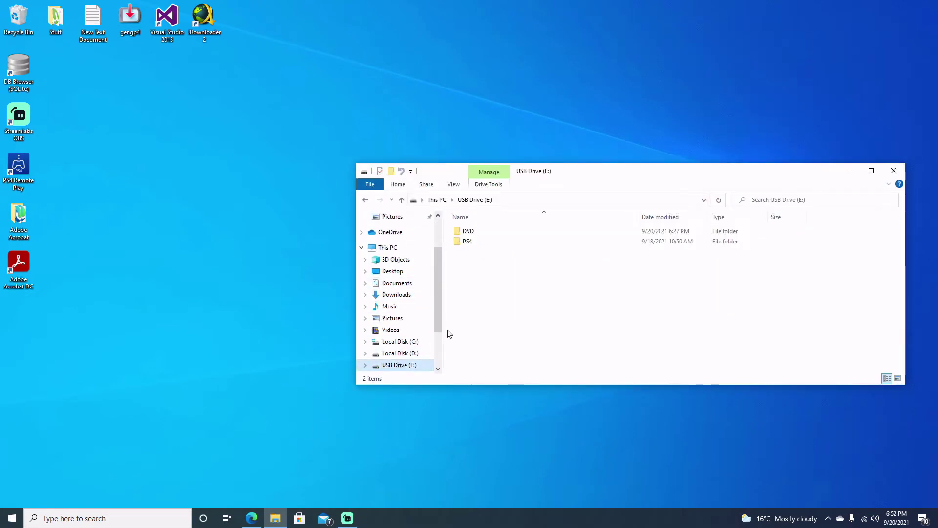
pyautogui.click(473, 232)
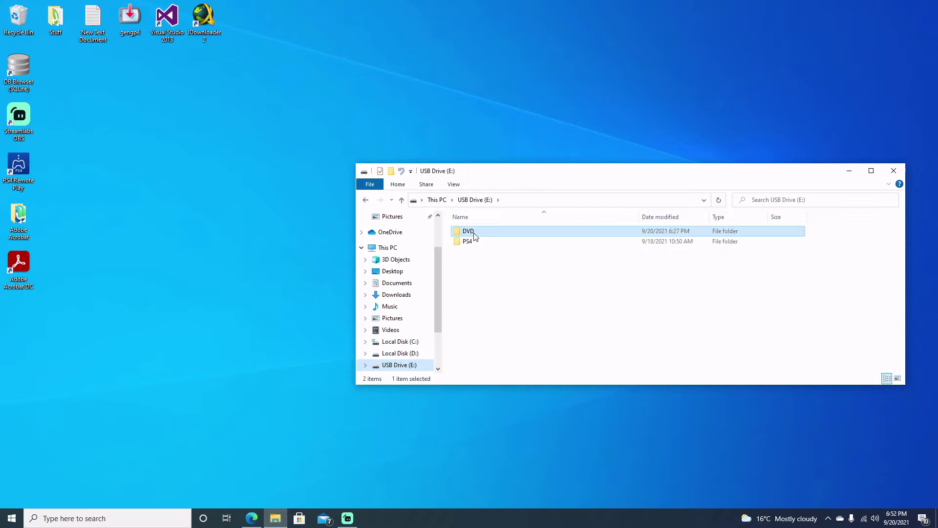
pyautogui.doubleClick(474, 233)
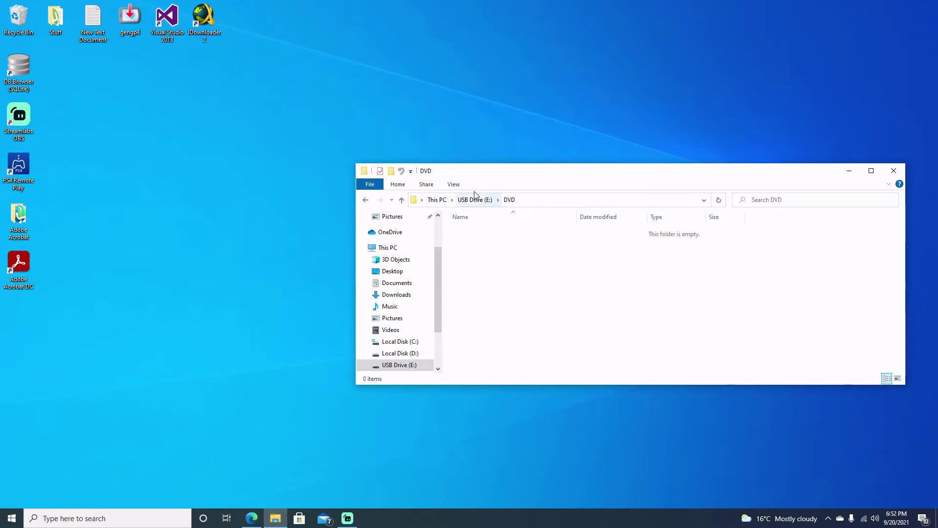
# - Uncover the two game disc images on the desktop and copy both into the USB drive's DVD folder
pyautogui.moveTo(486, 168); pyautogui.dragTo(599, 273)
pyautogui.moveTo(486, 240); pyautogui.dragTo(573, 380)
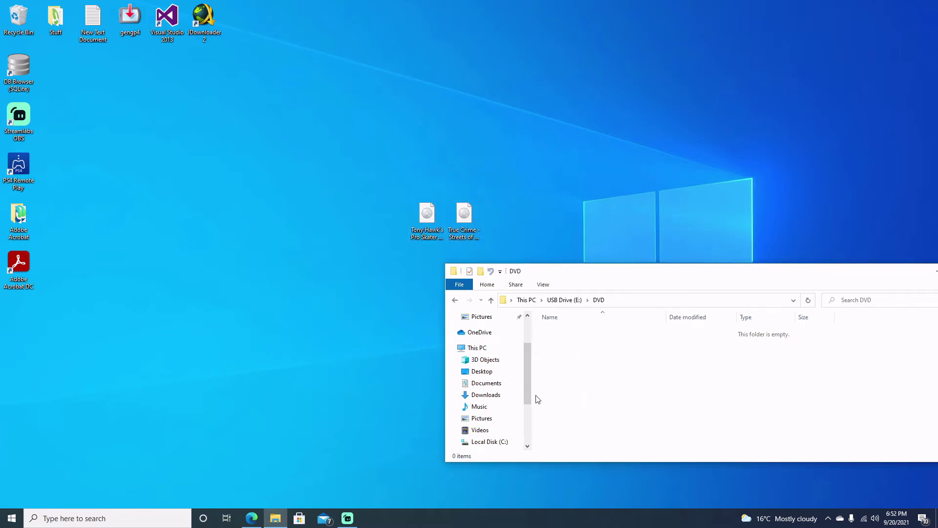
# - View the properties of USB Drive (E:) to check its file system and capacity, and close them without changes
pyautogui.scroll(-2, 513, 398)
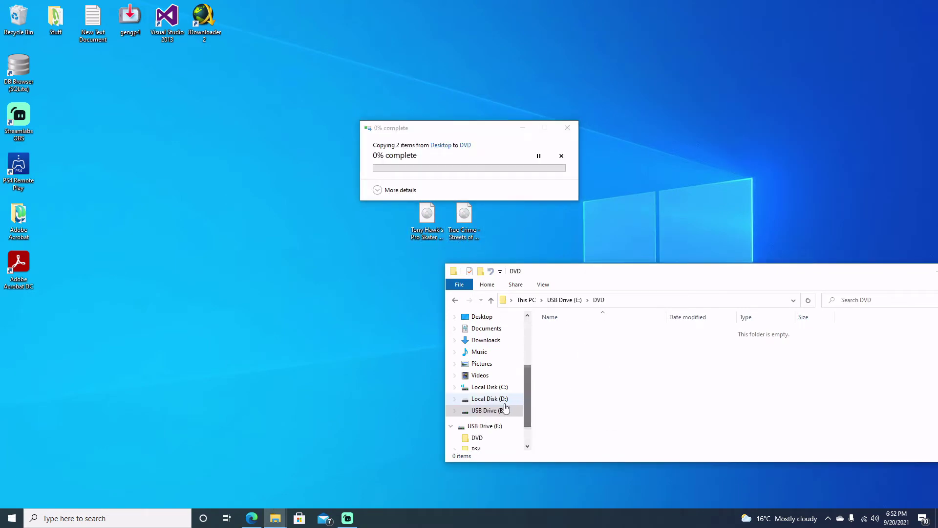
pyautogui.click(504, 410)
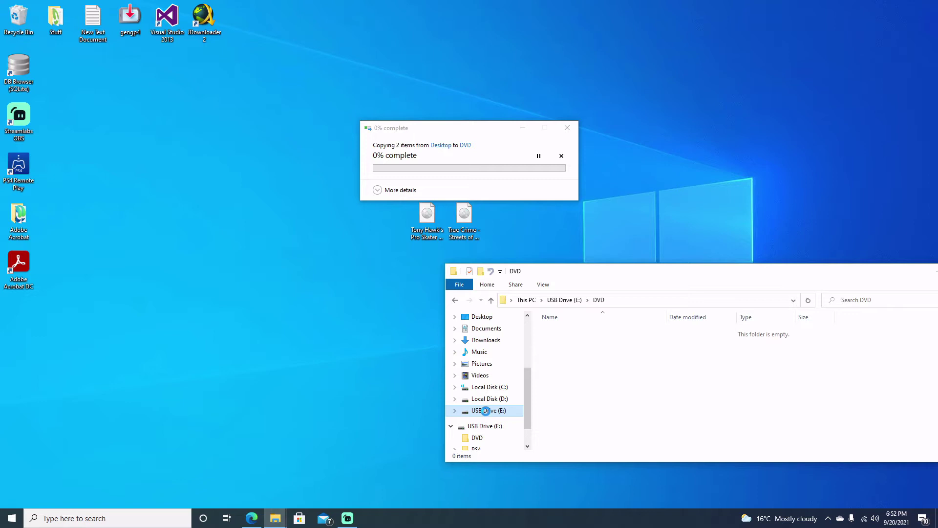
pyautogui.rightClick(487, 411)
pyautogui.click(504, 402)
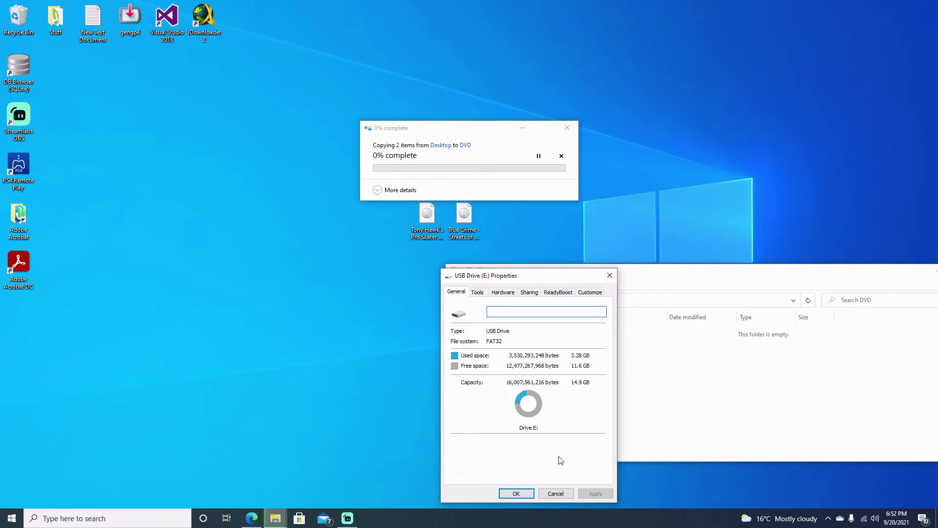
pyautogui.click(556, 493)
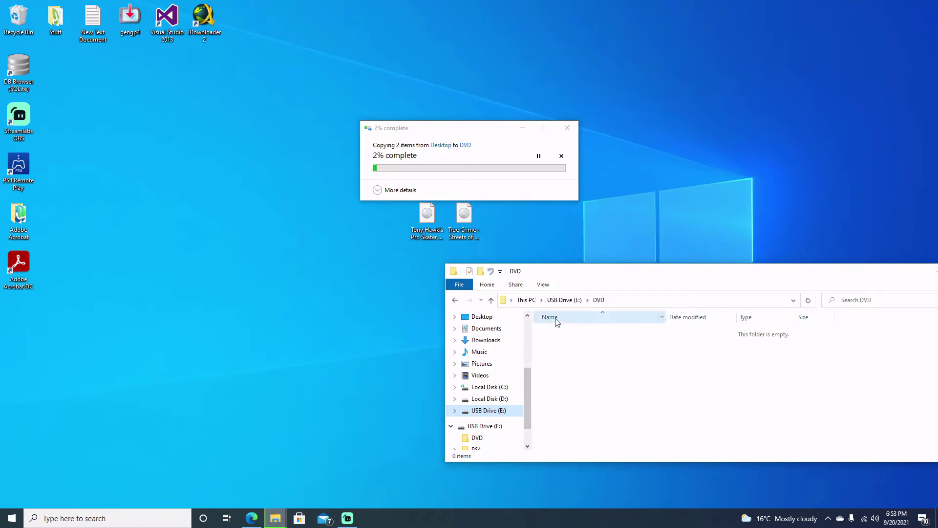
# - Check the file size of the Tony Hawk's Pro Skater 4 (USA) disc image in its properties
pyautogui.click(417, 239)
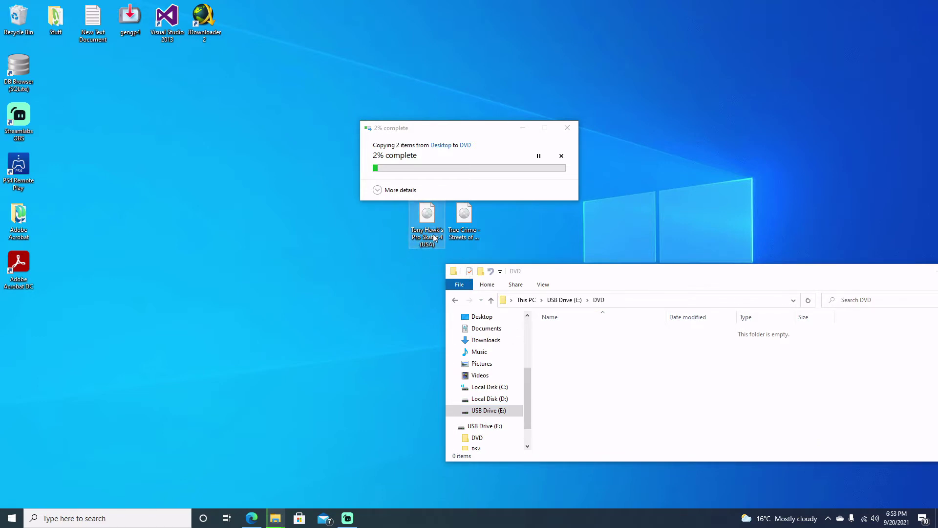
pyautogui.rightClick(434, 238)
pyautogui.click(470, 501)
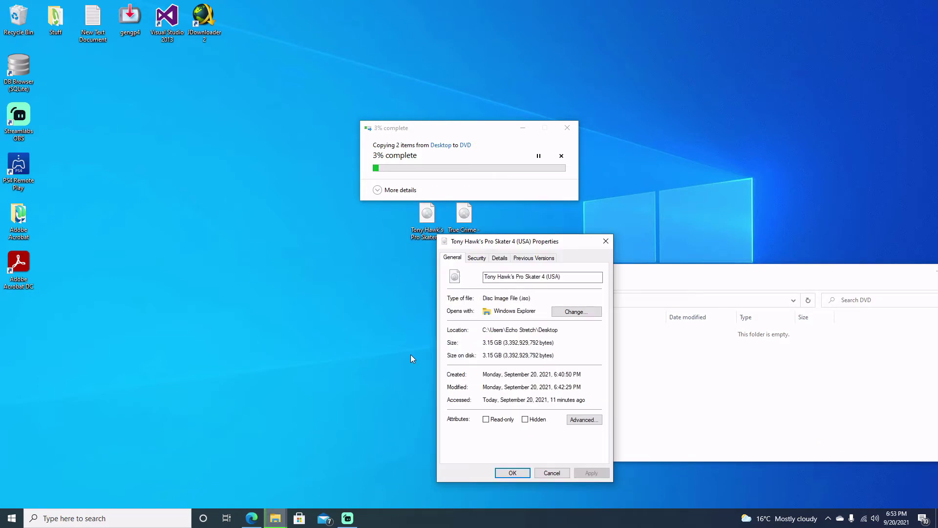
pyautogui.moveTo(484, 342); pyautogui.dragTo(519, 342)
pyautogui.click(551, 472)
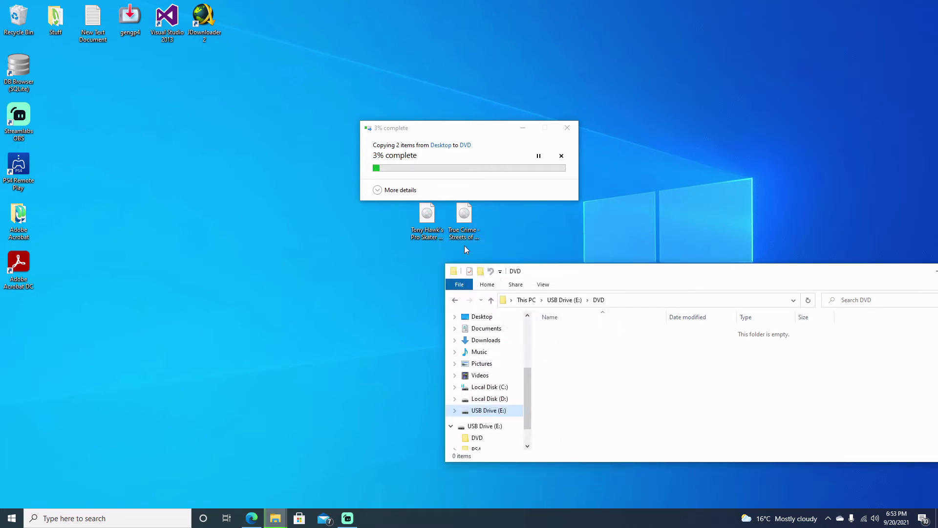
# - Check the file size of the True Crime - Streets of LA (USA) disc image in its properties
pyautogui.click(462, 234)
pyautogui.rightClick(461, 232)
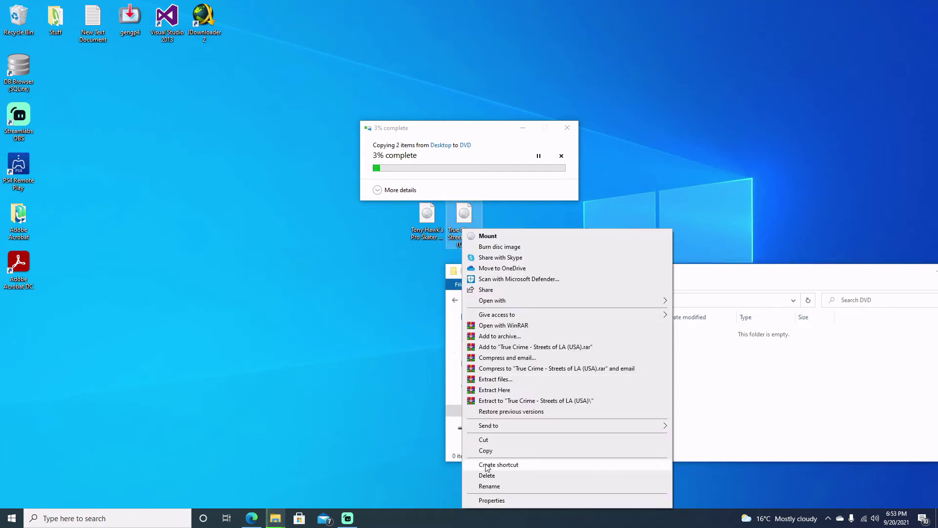
pyautogui.click(489, 499)
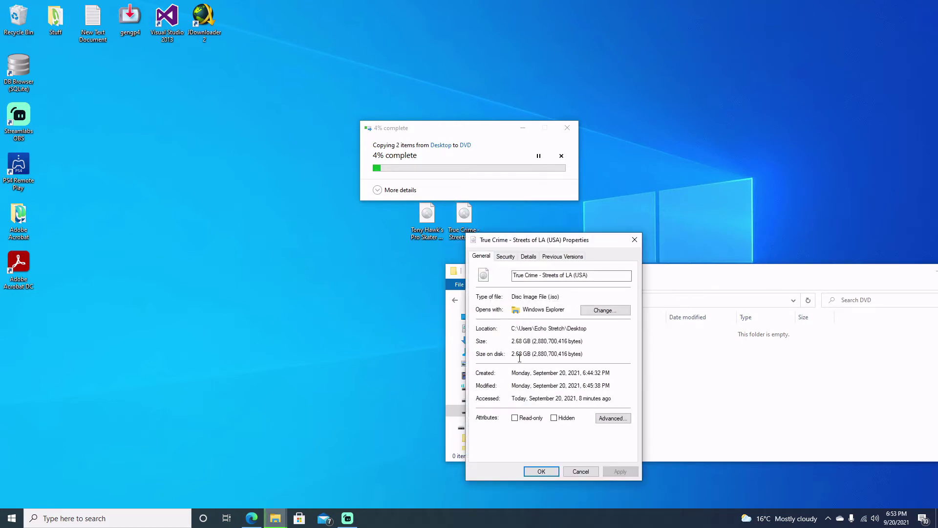
pyautogui.click(580, 471)
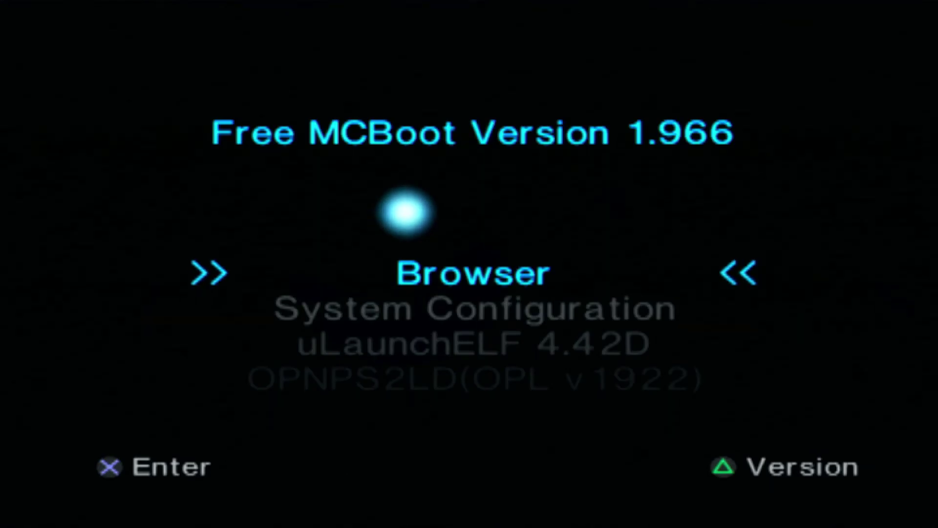
# - Look through the whole Free MCBoot menu, from Browser down to Free MCBoot Configurator, to see which applications it offers
pyautogui.press('Down')
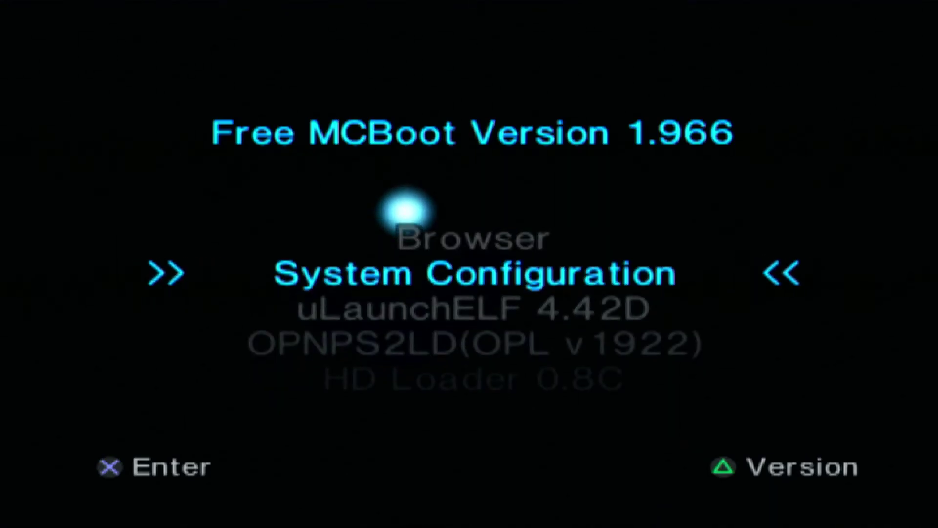
pyautogui.press('Down')
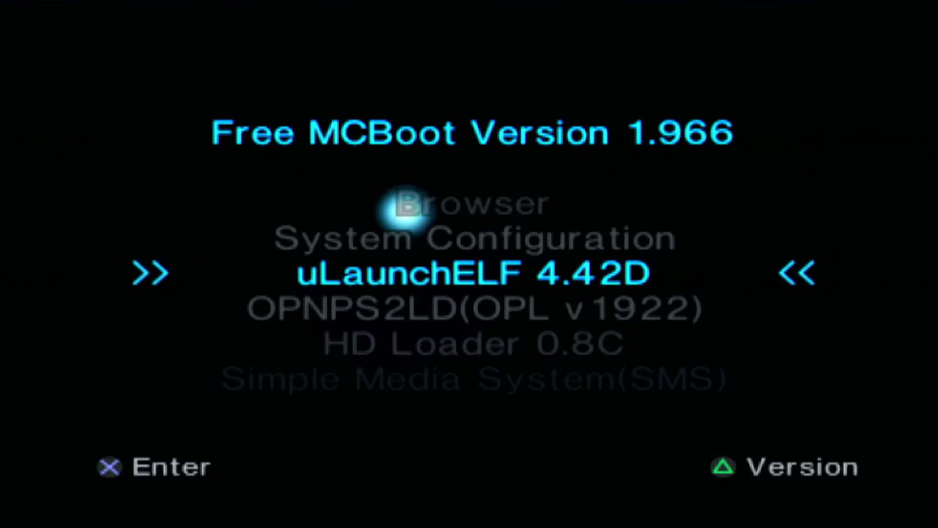
pyautogui.press('Down')
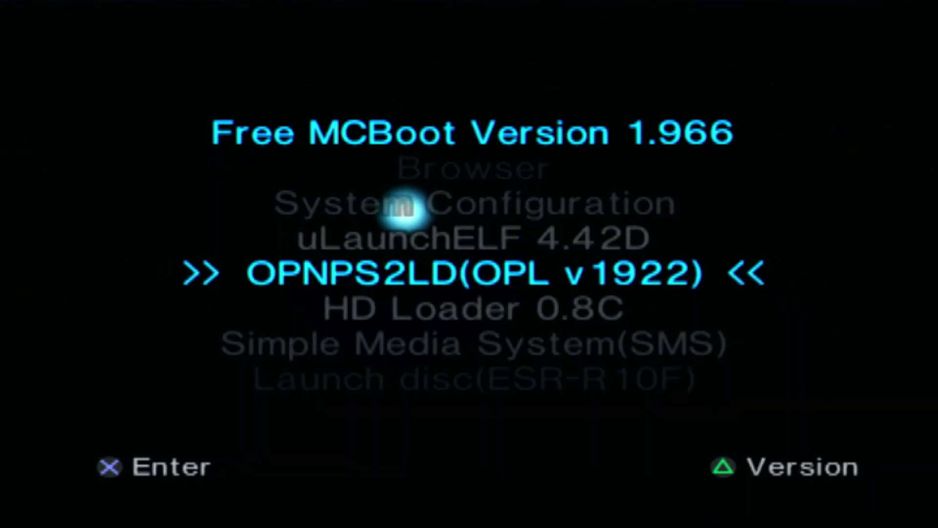
pyautogui.press('Down')
pyautogui.press('Down')
pyautogui.press('Down')
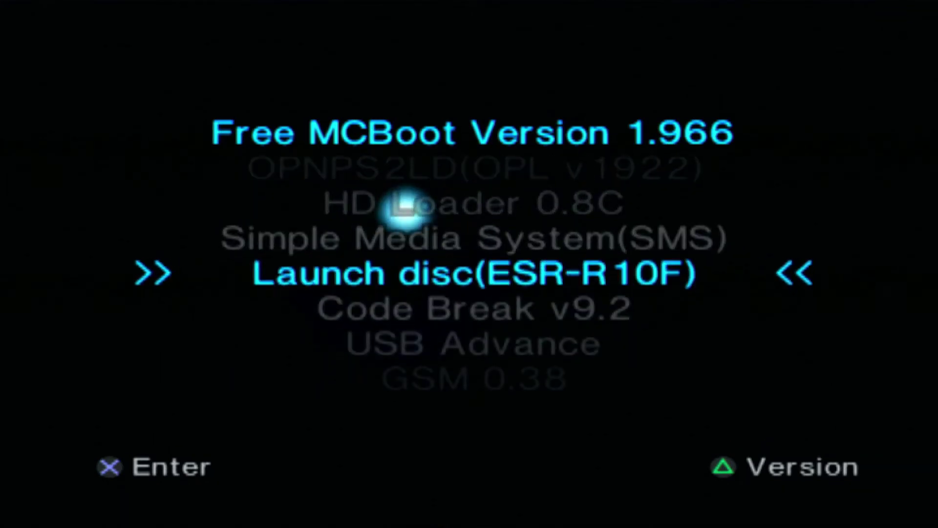
pyautogui.press('Down')
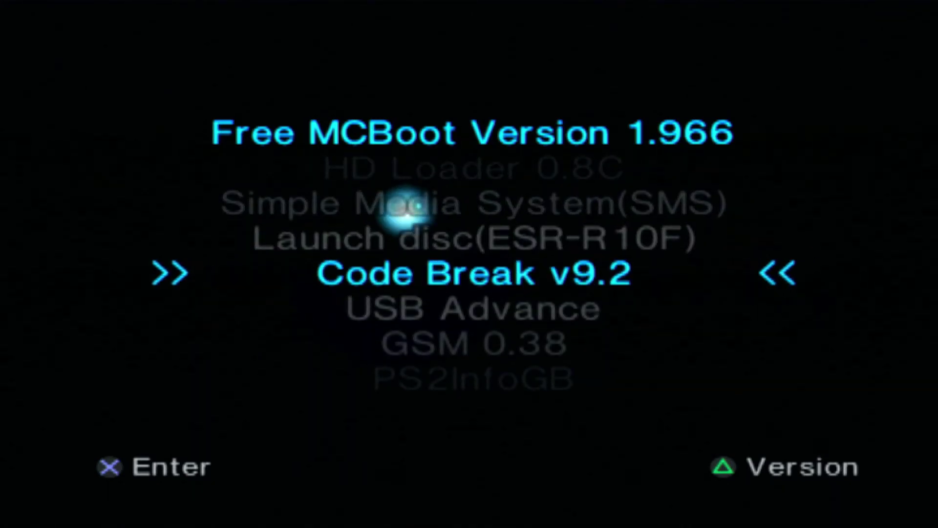
pyautogui.press('Down')
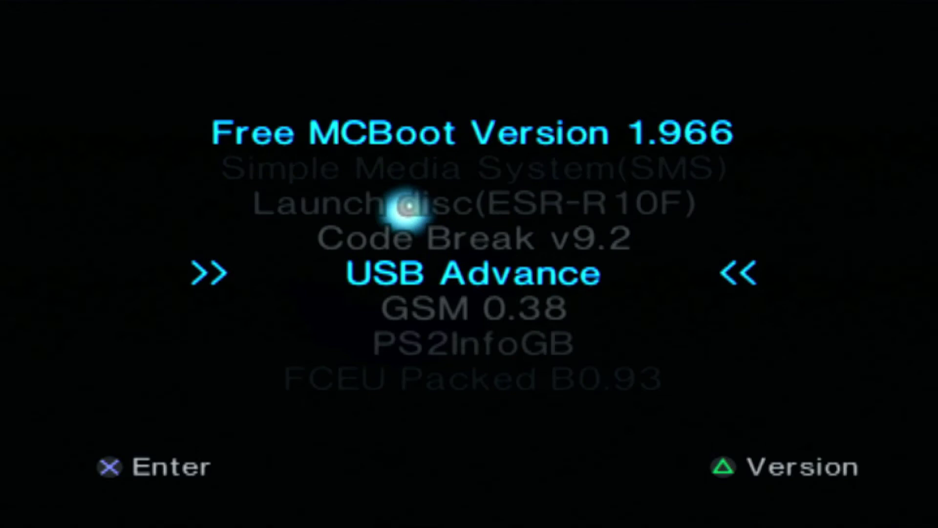
pyautogui.press('Down')
pyautogui.press('Down')
pyautogui.press('Down')
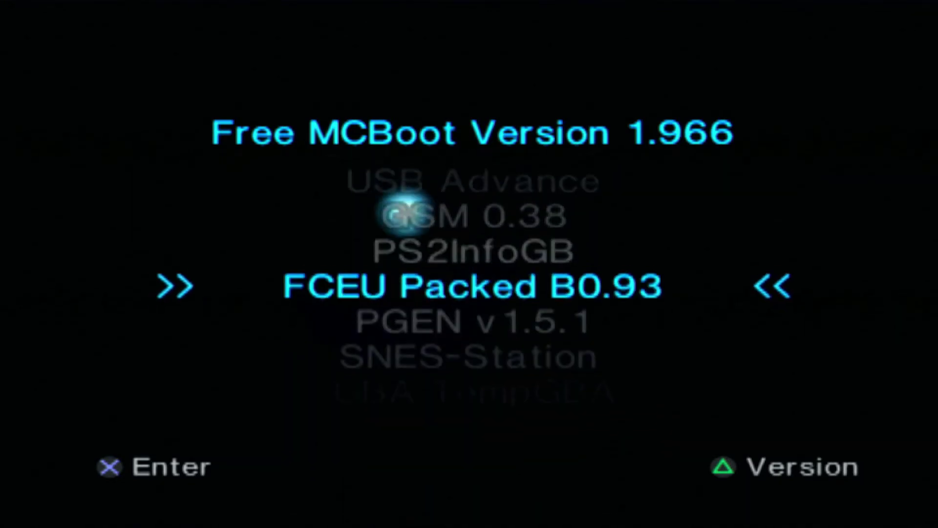
pyautogui.press('Down')
pyautogui.press('Down')
pyautogui.press('Down')
pyautogui.press('Down')
pyautogui.press('Down')
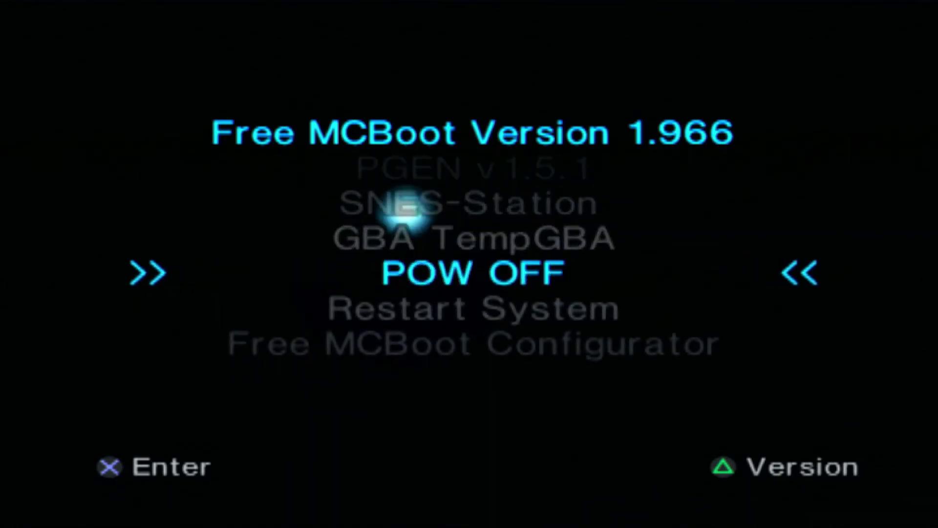
pyautogui.press('Down')
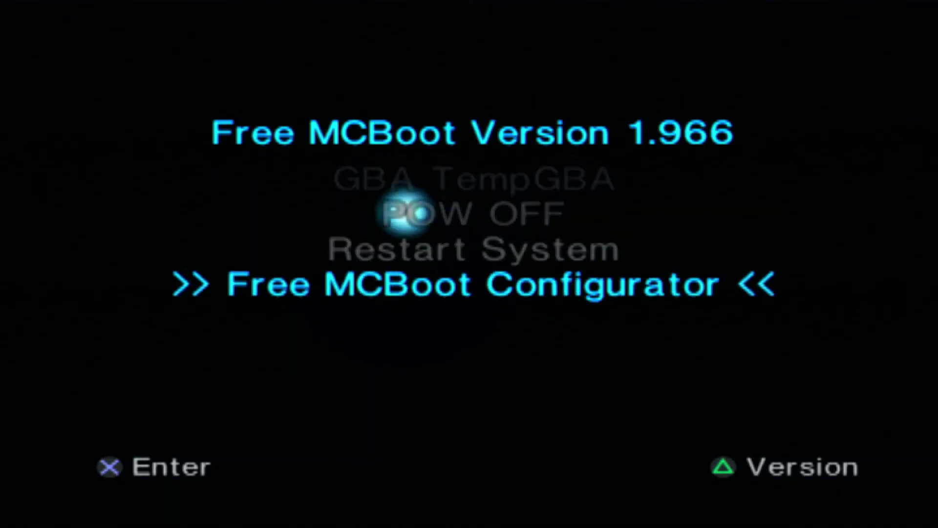
# - Return up the Free MCBoot application list and launch OPL
pyautogui.press('Up')
pyautogui.press('Up')
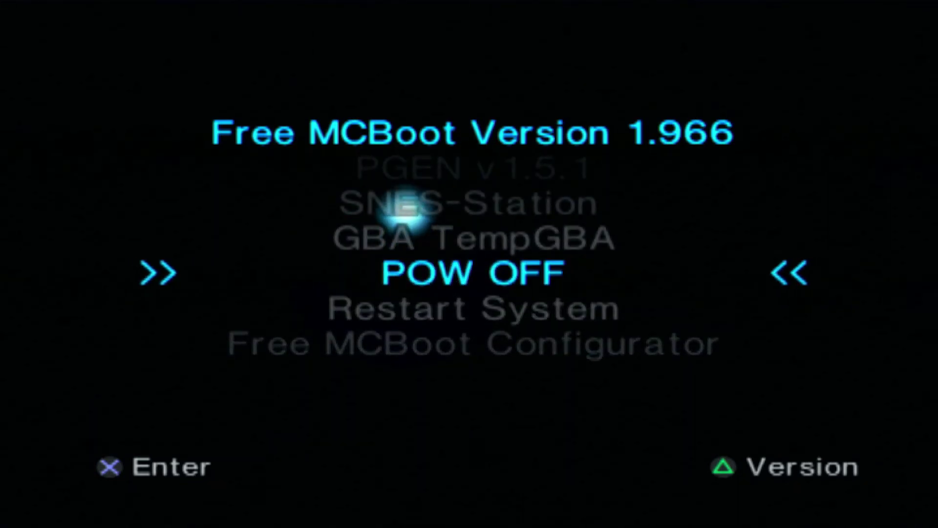
pyautogui.press('Up')
pyautogui.press('Up')
pyautogui.press('Up')
pyautogui.press('Up')
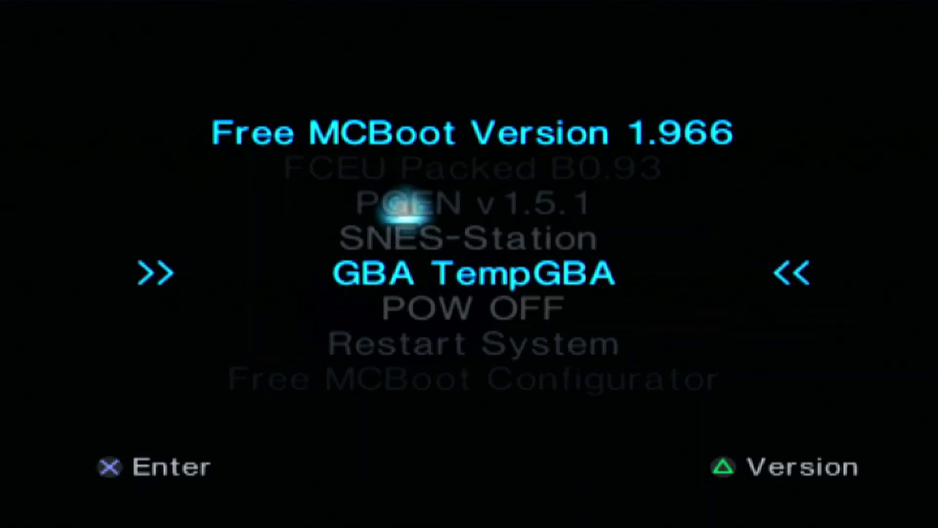
pyautogui.press('Up')
pyautogui.press('Up')
pyautogui.press('Up')
pyautogui.press('Up')
pyautogui.press('Up')
pyautogui.press('Up')
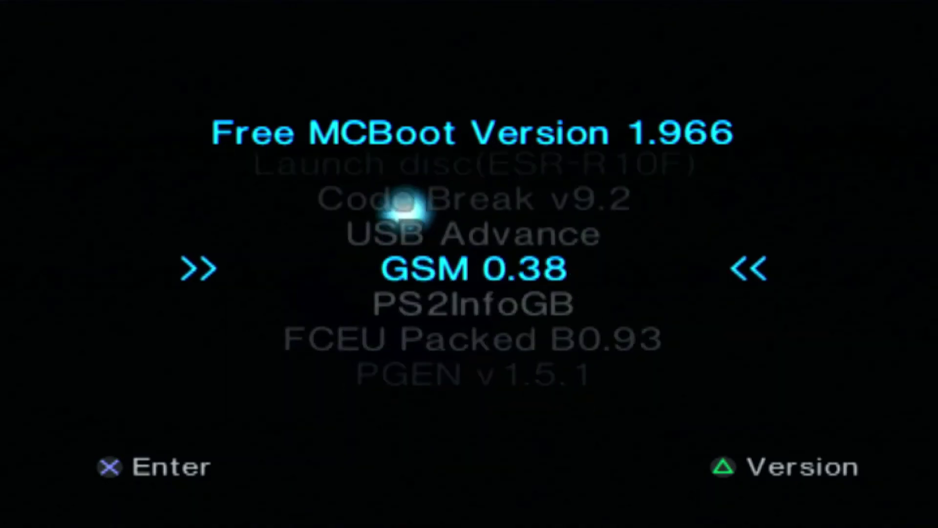
pyautogui.press('Up')
pyautogui.press('Up')
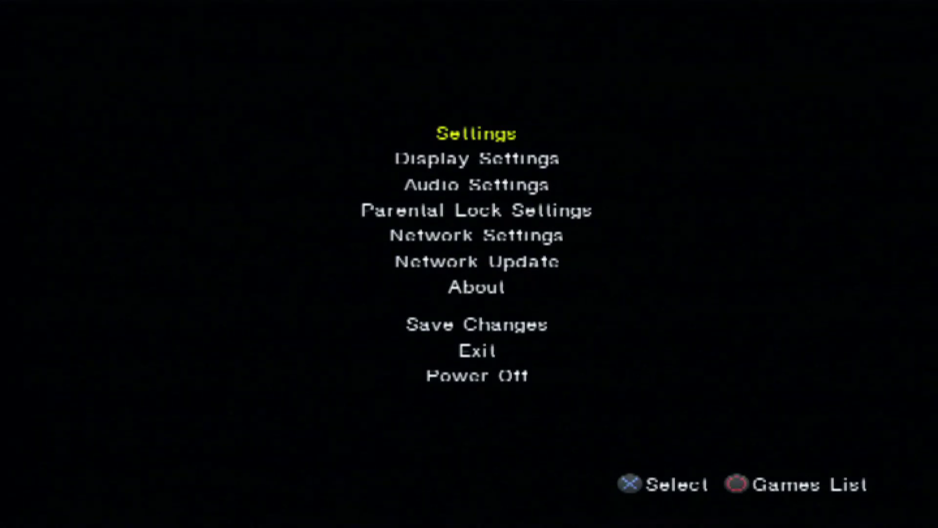
# - Set the USB Device Start Mode to Auto in the OPL settings
pyautogui.press('Return')
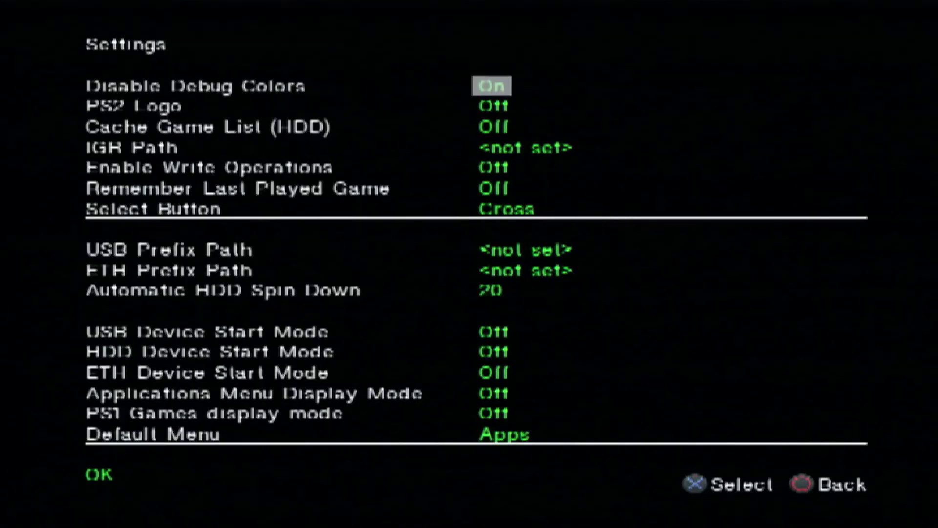
pyautogui.press('Down')
pyautogui.press('Down')
pyautogui.press('Down')
pyautogui.press('Down')
pyautogui.press('Down')
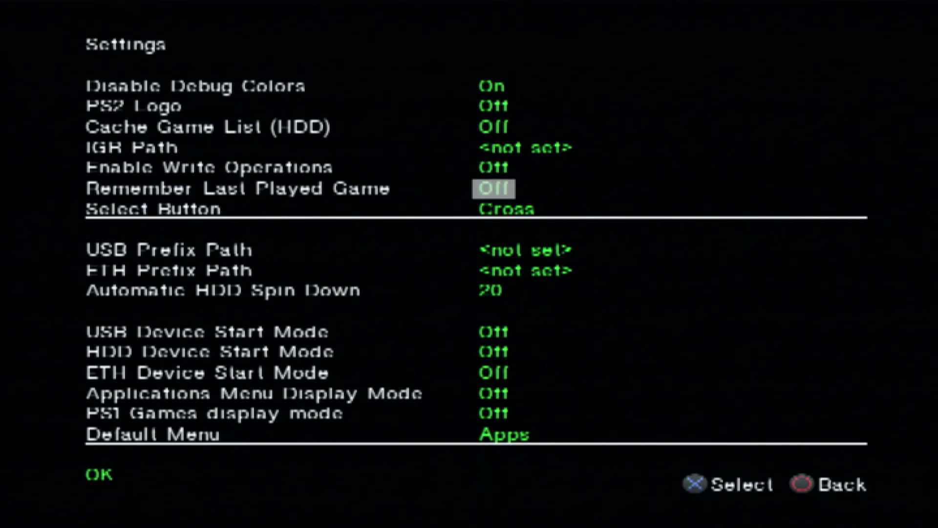
pyautogui.press('Down')
pyautogui.press('Down')
pyautogui.press('Down')
pyautogui.press('Down')
pyautogui.press('Down')
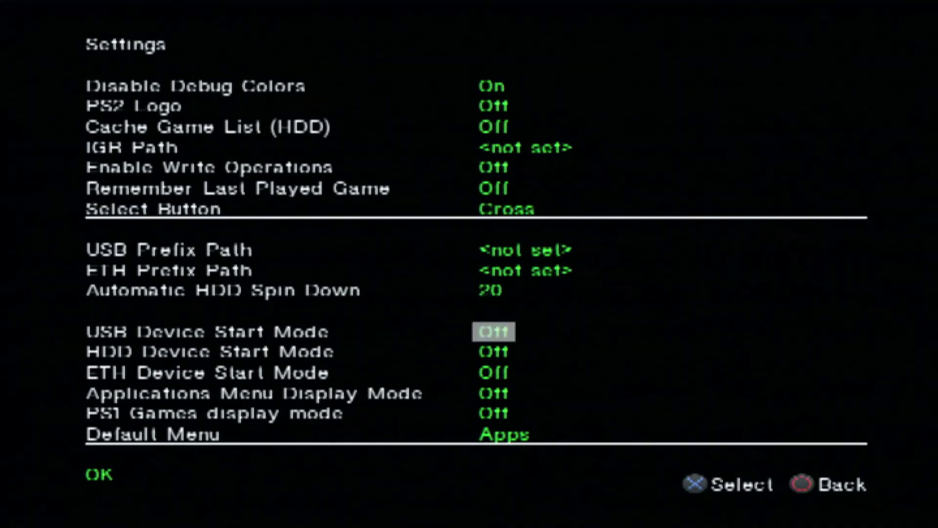
pyautogui.press('Return')
pyautogui.press('Down')
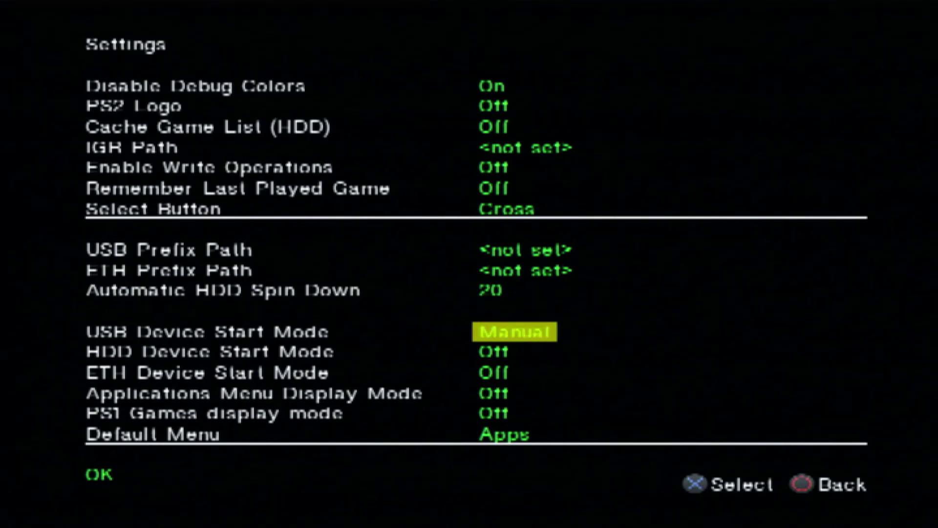
pyautogui.press('Down')
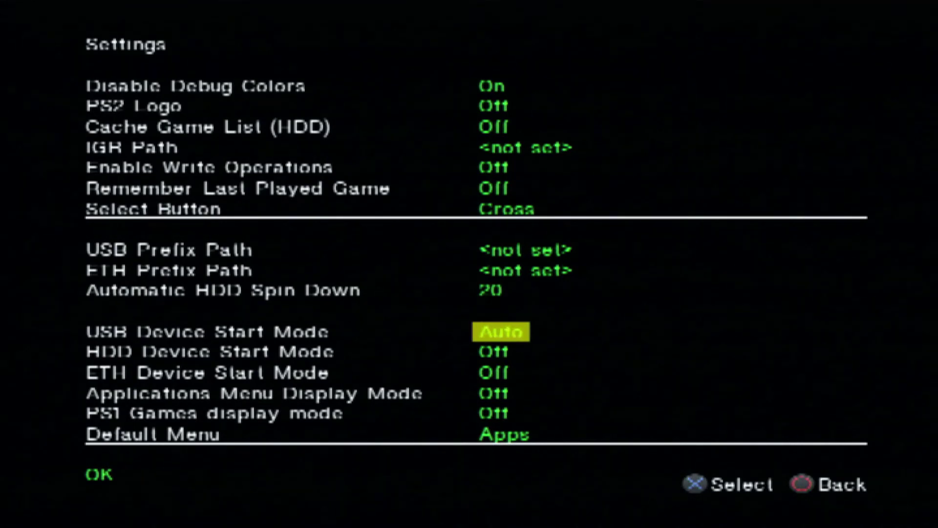
pyautogui.press('Return')
# - Accept the OPL settings with the other options left as they are and go to the games list
pyautogui.press('Down')
pyautogui.press('Down')
pyautogui.press('Down')
pyautogui.press('Down')
pyautogui.press('Down')
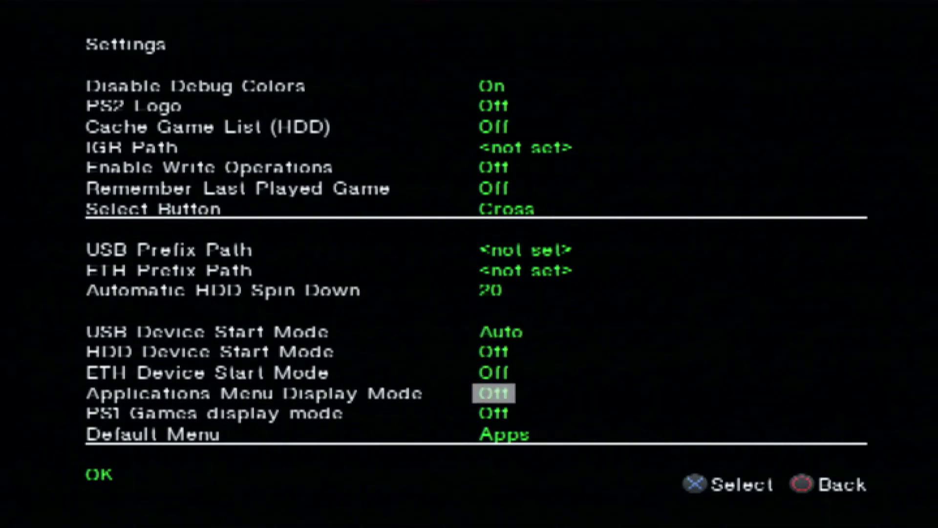
pyautogui.press('Down')
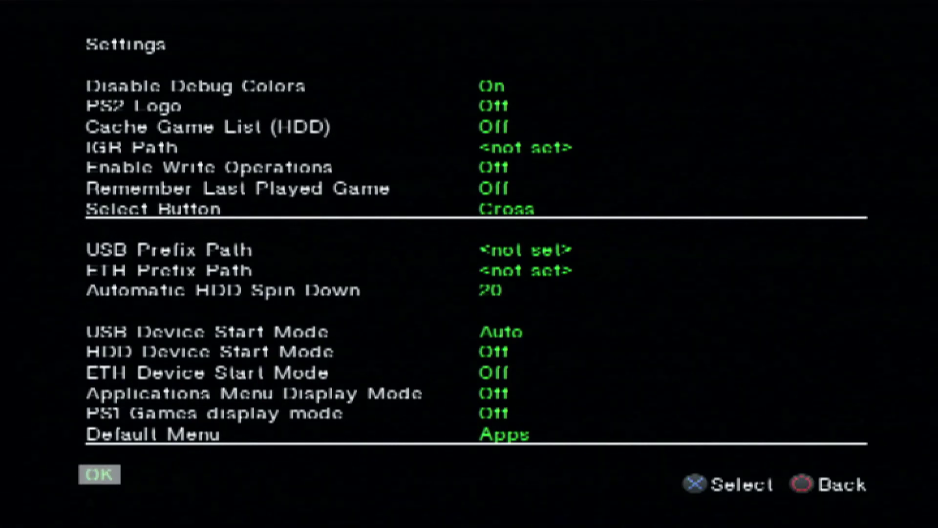
pyautogui.press('Return')
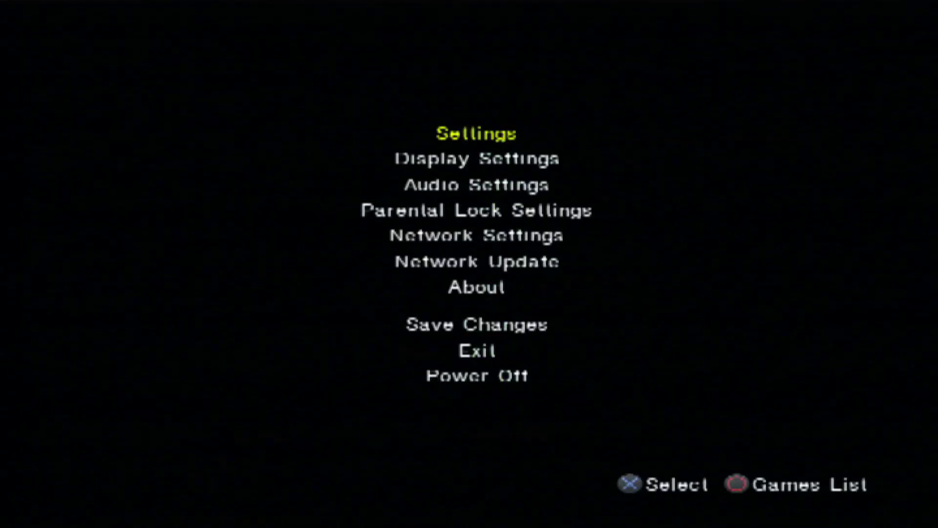
pyautogui.press('Escape')
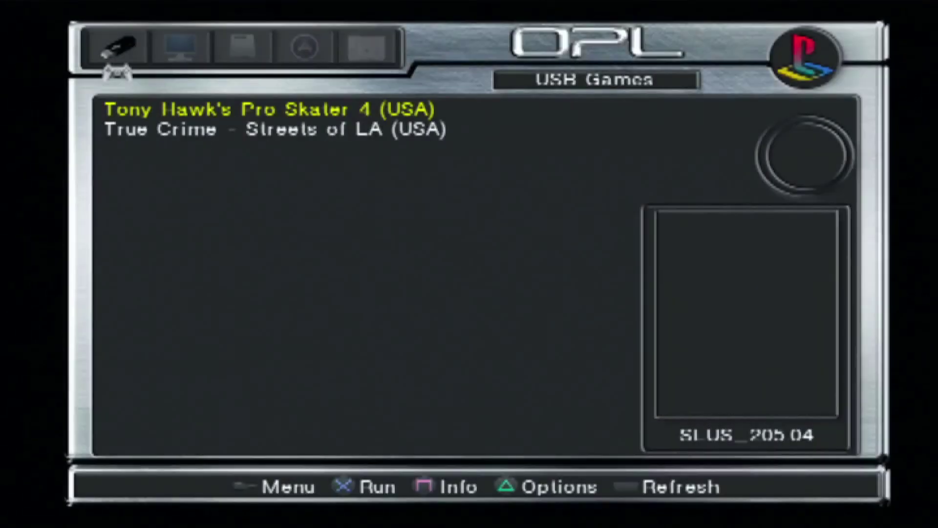
# - Browse the two USB games and run Tony Hawk's Pro Skater 4 (USA)
pyautogui.press('Down')
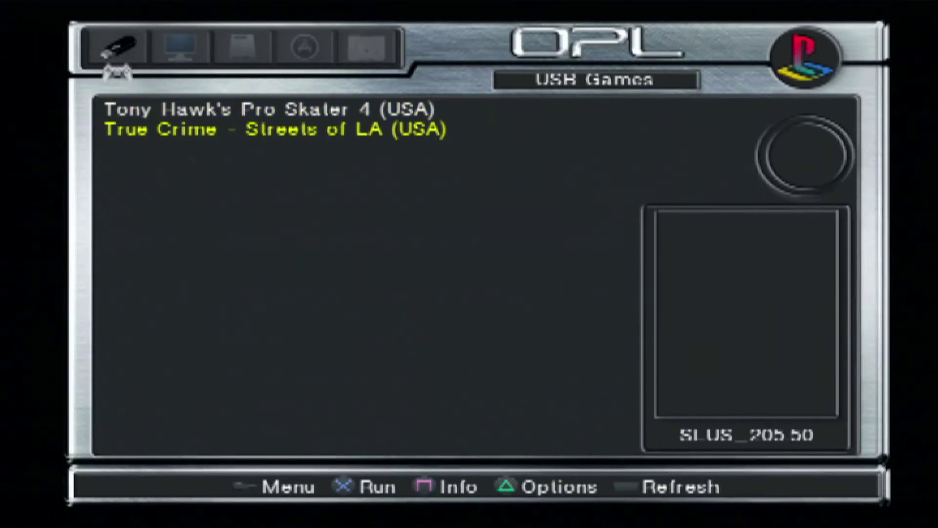
pyautogui.press('Up')
pyautogui.press('Down')
pyautogui.press('Up')
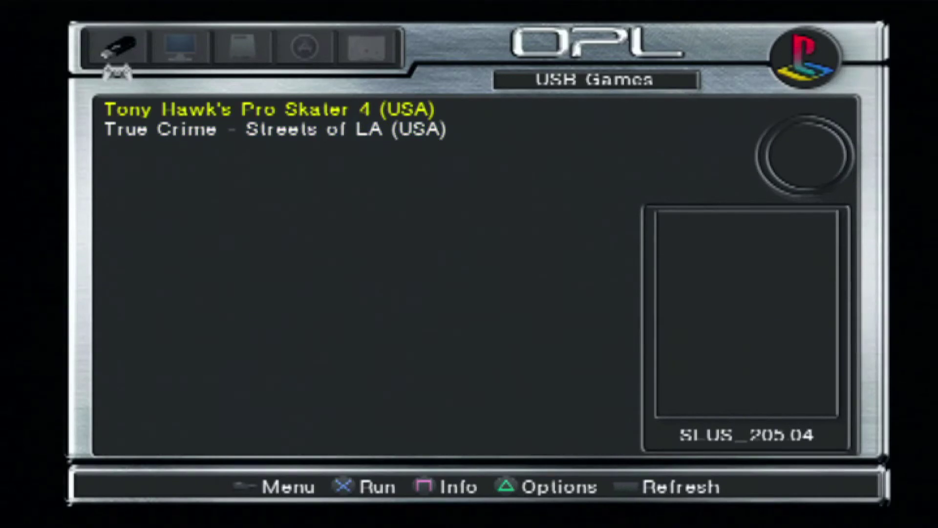
pyautogui.press('Return')
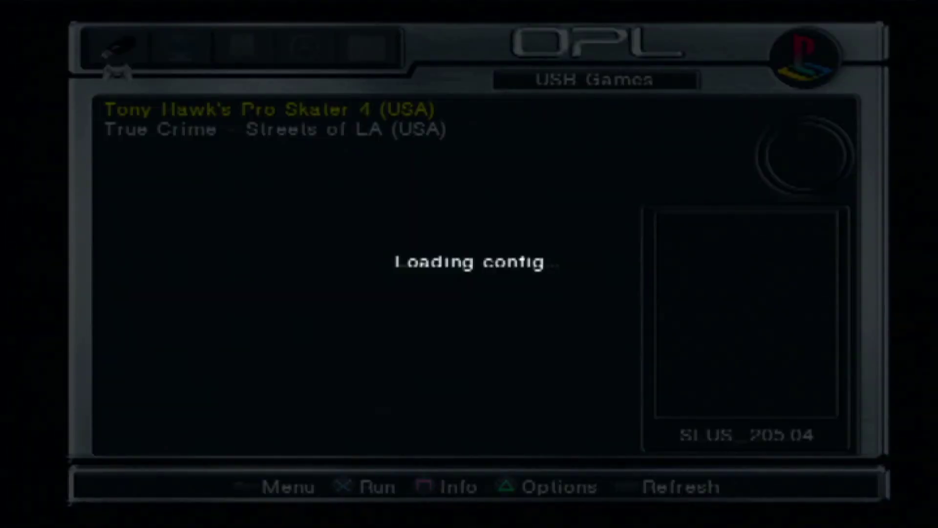